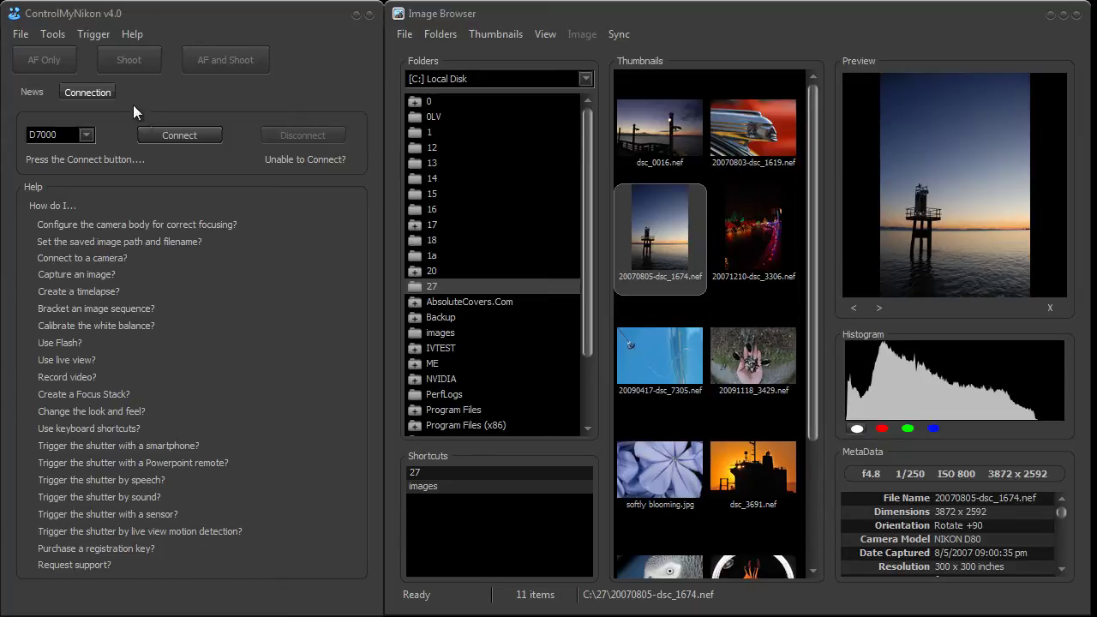
Connect the D7000 and open the Bracketing dialog from the Trigger menu, moved slightly lower.
left_click(168, 134)
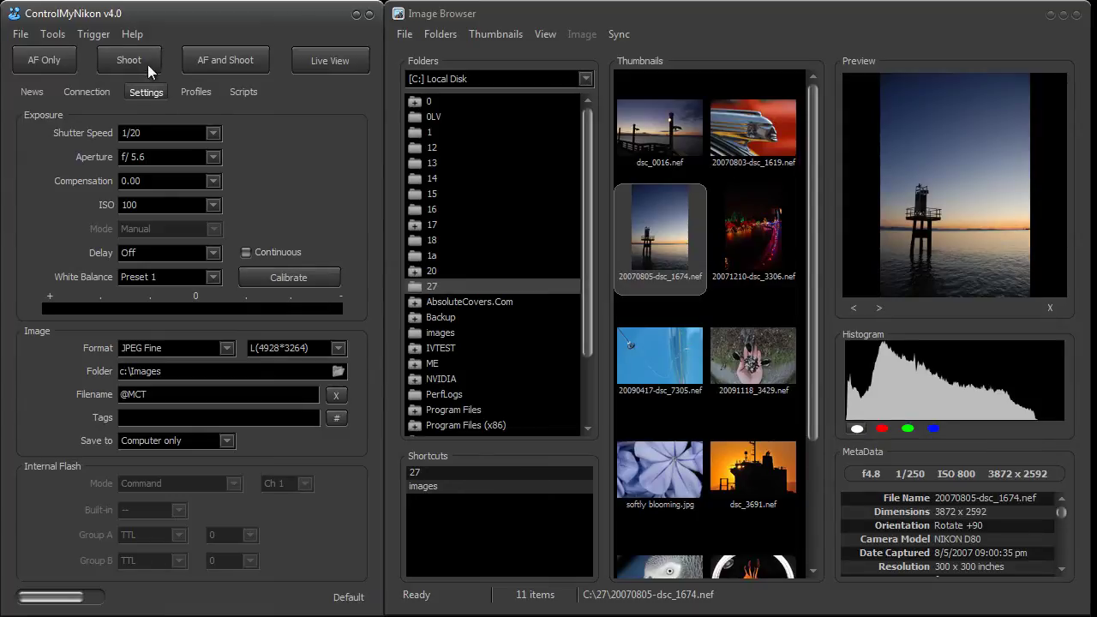
left_click(92, 32)
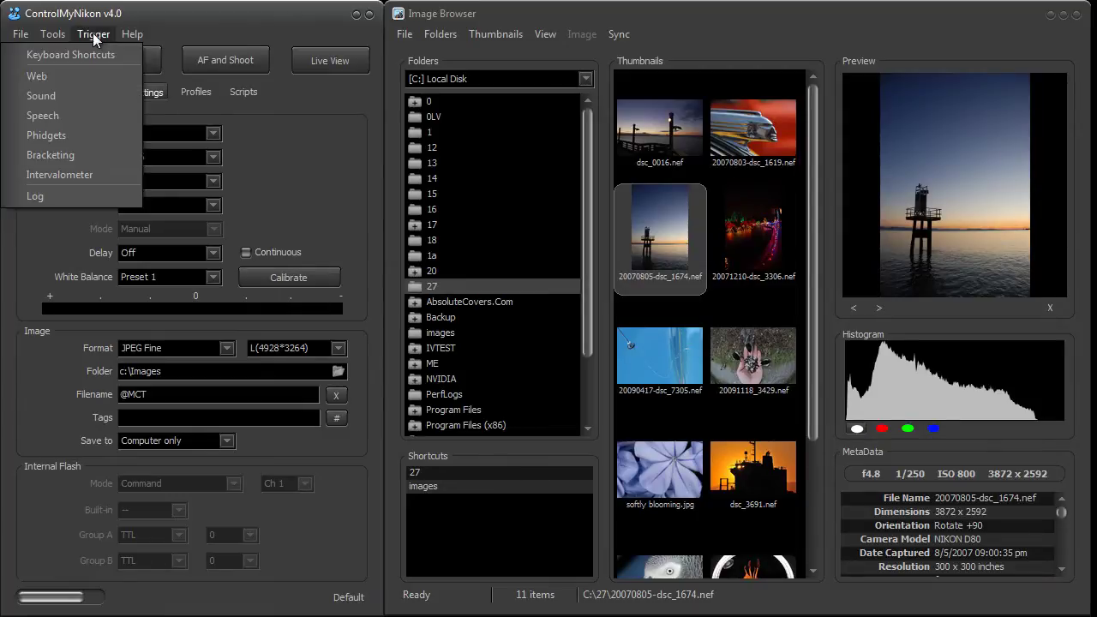
left_click(99, 163)
left_click_drag(240, 176, 241, 259)
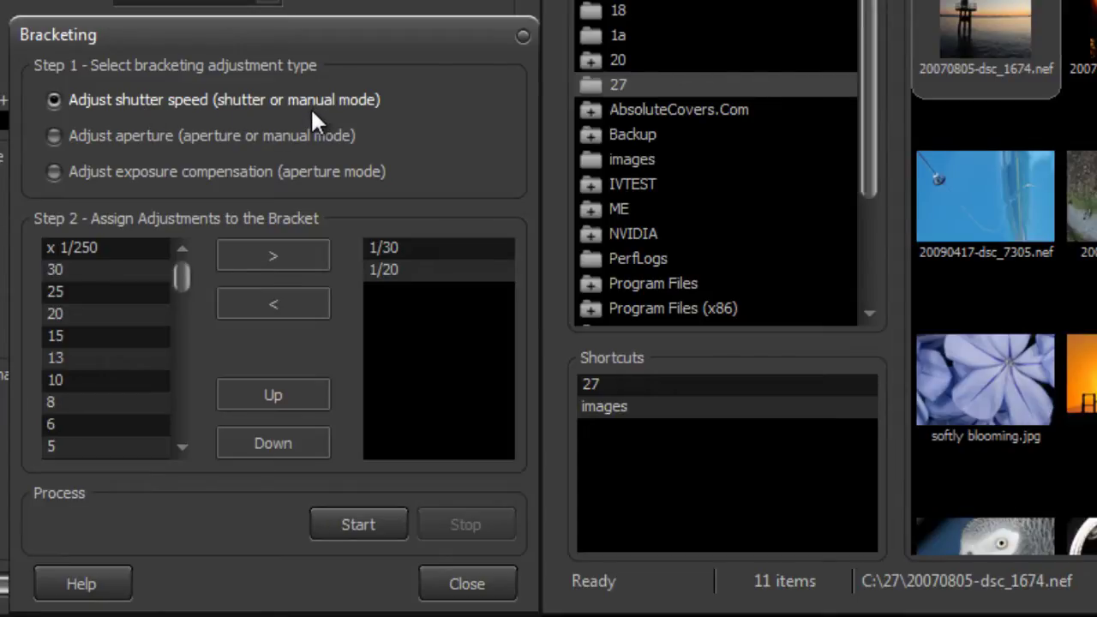
Try exposure compensation, then aperture, as the bracketing adjustment type.
left_click(116, 170)
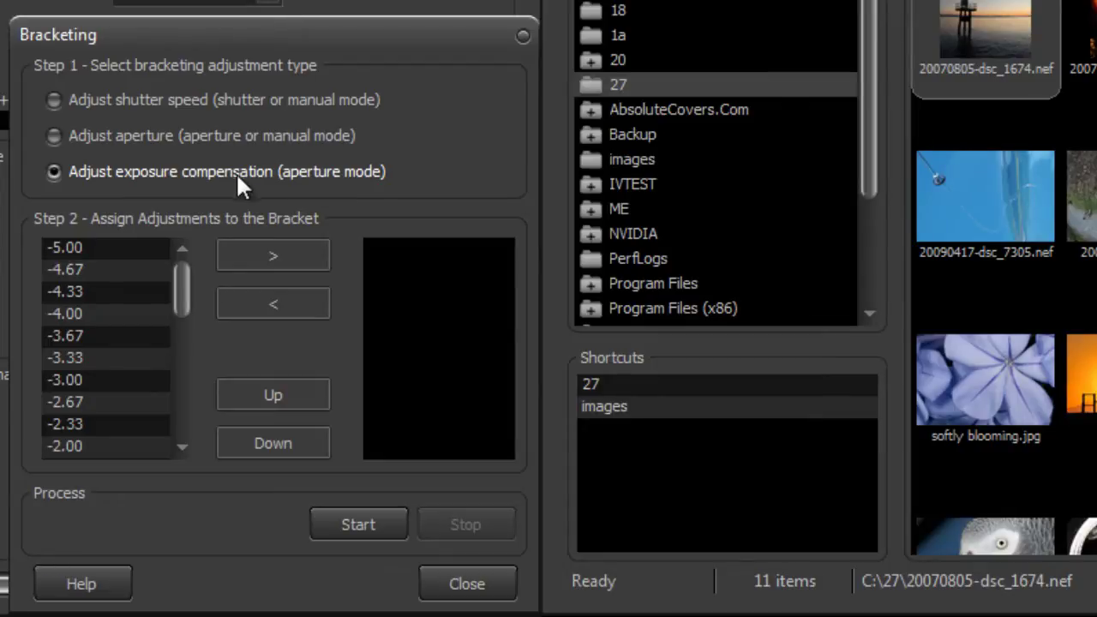
left_click(130, 131)
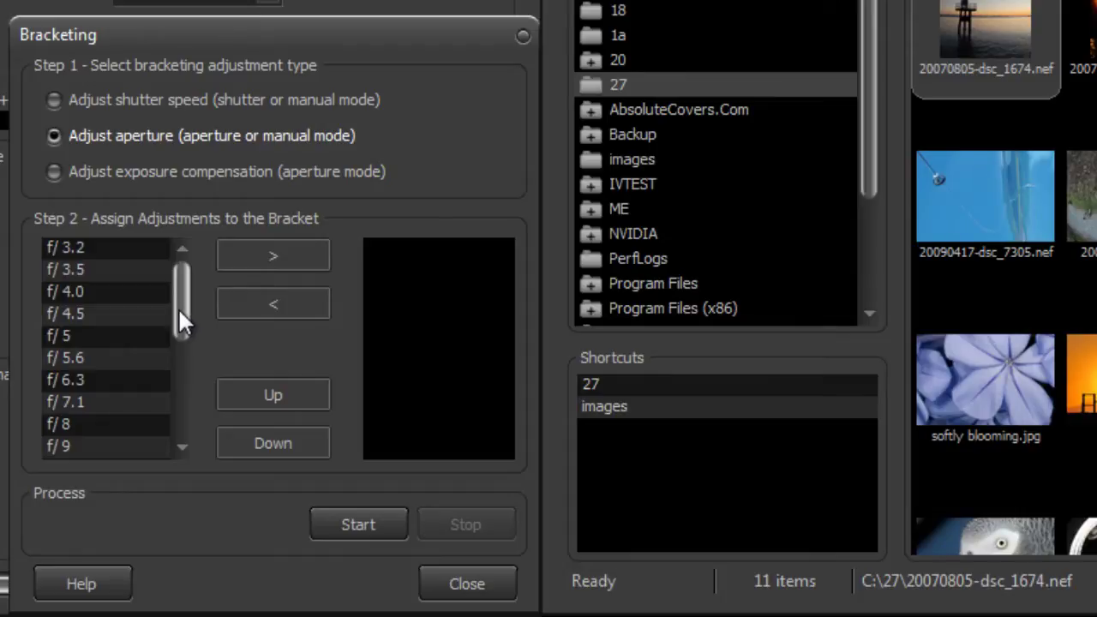
Switch back to shutter speed and add 1/20, 1/40 and 1/80 to the bracket.
left_click(138, 98)
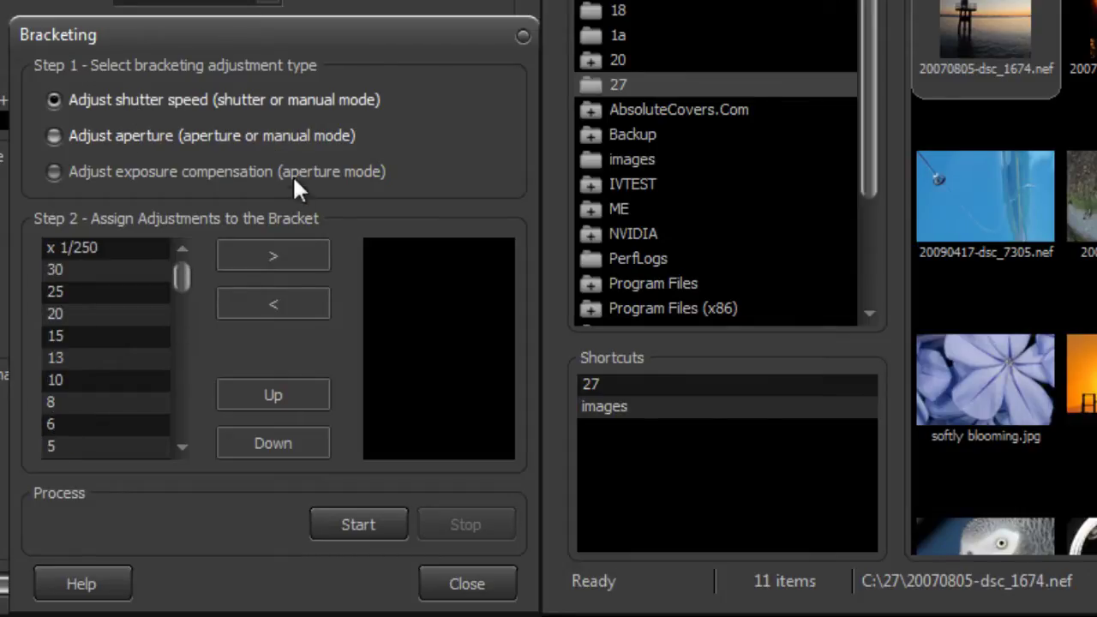
scroll(202, 272, "down", 2)
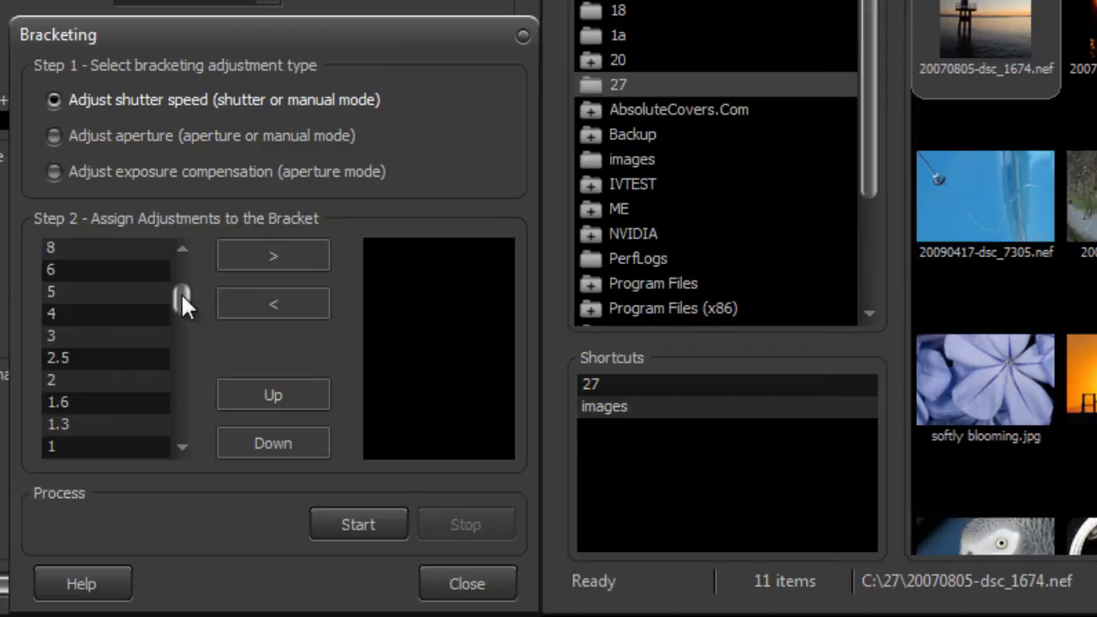
left_click_drag(181, 292, 192, 353)
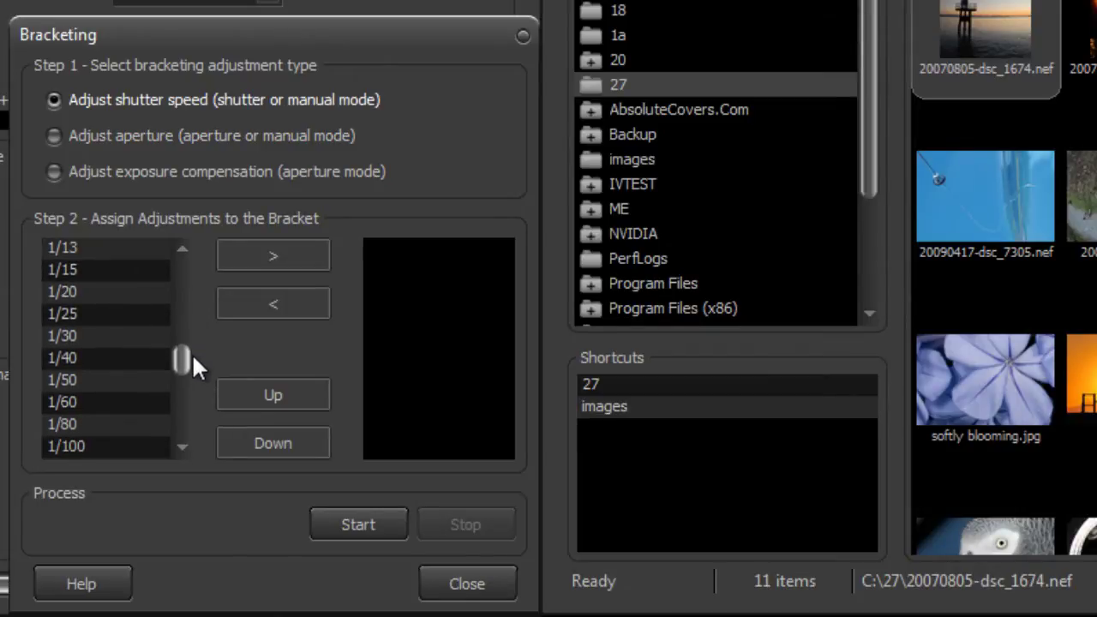
left_click(106, 292)
double_click(107, 292)
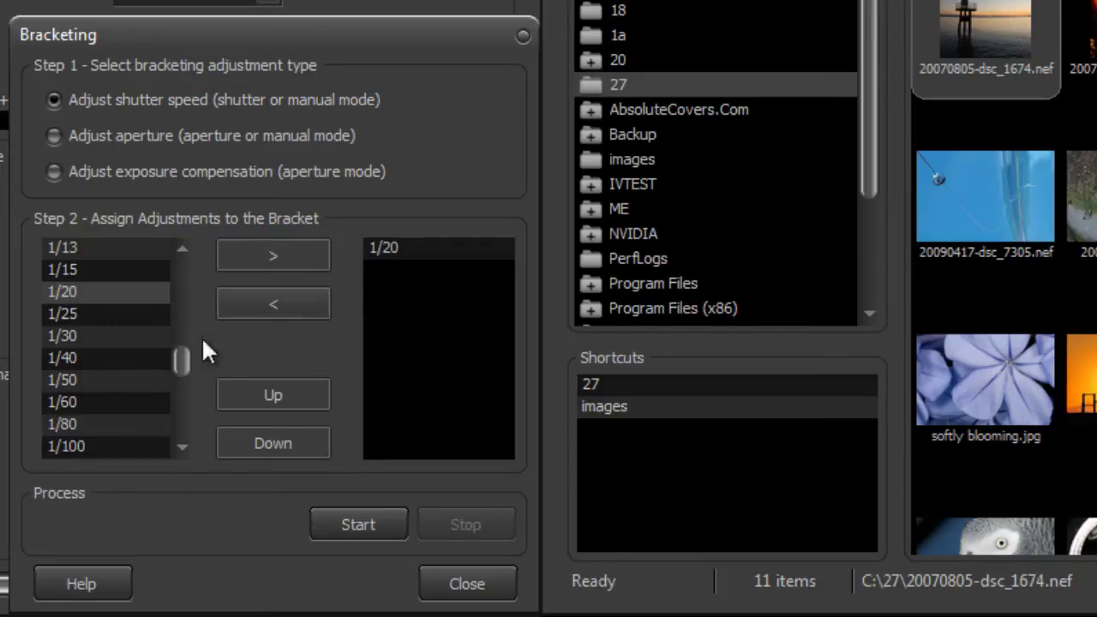
left_click(94, 362)
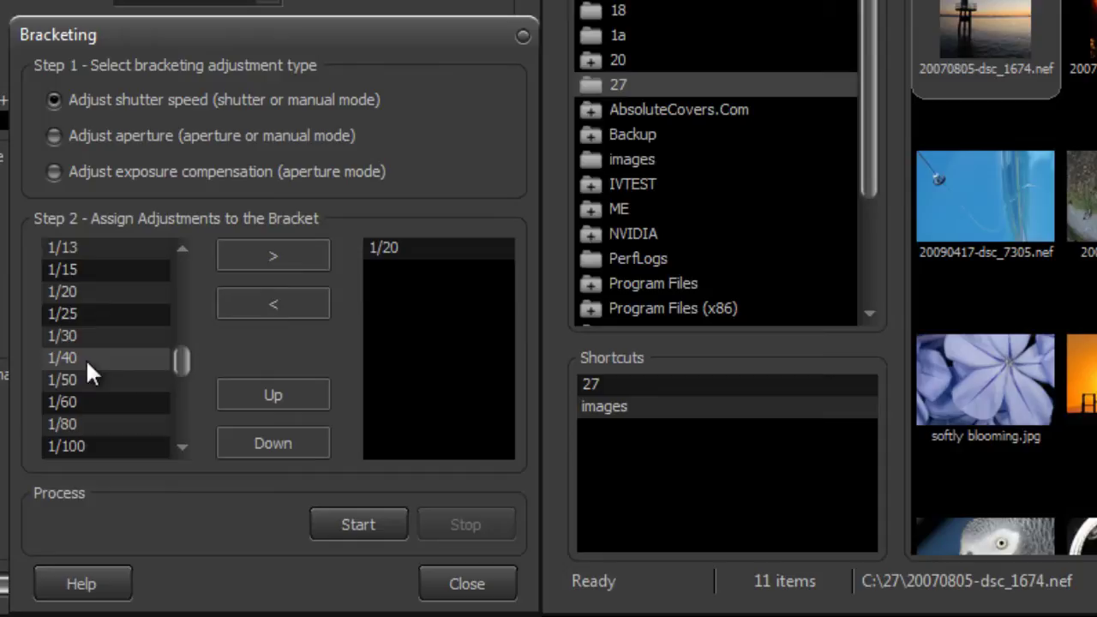
left_click(267, 254)
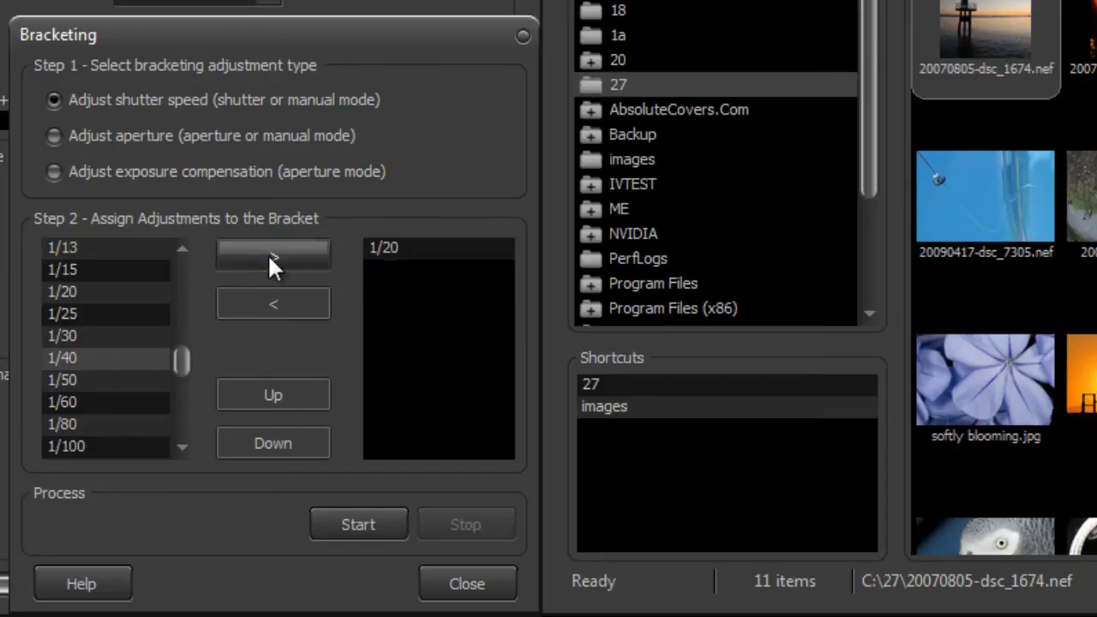
scroll(180, 358, "down", 1)
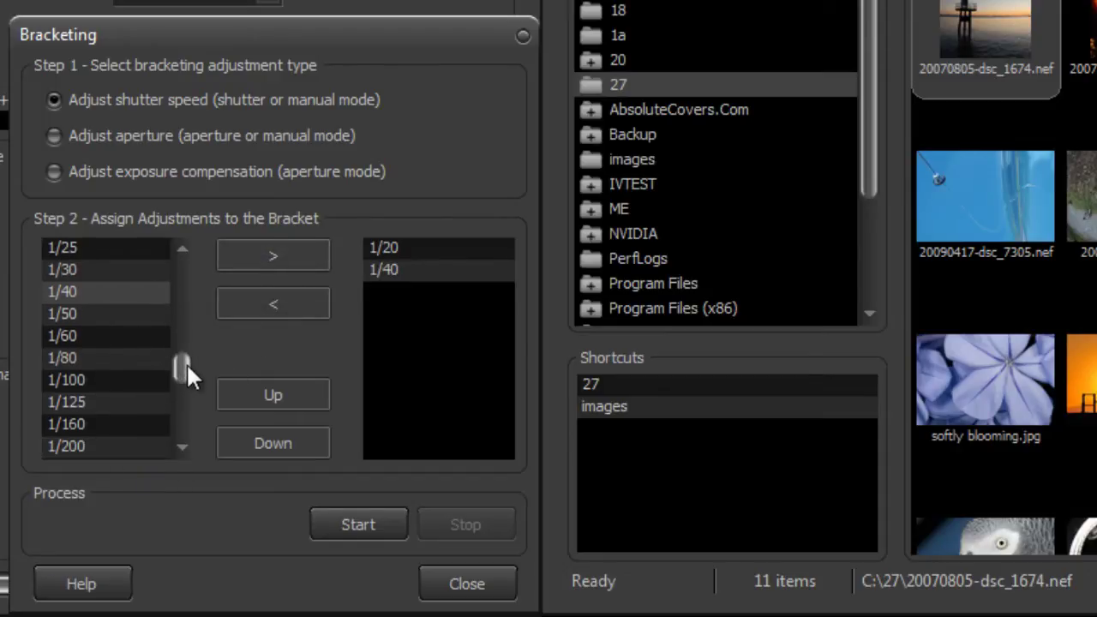
left_click(97, 355)
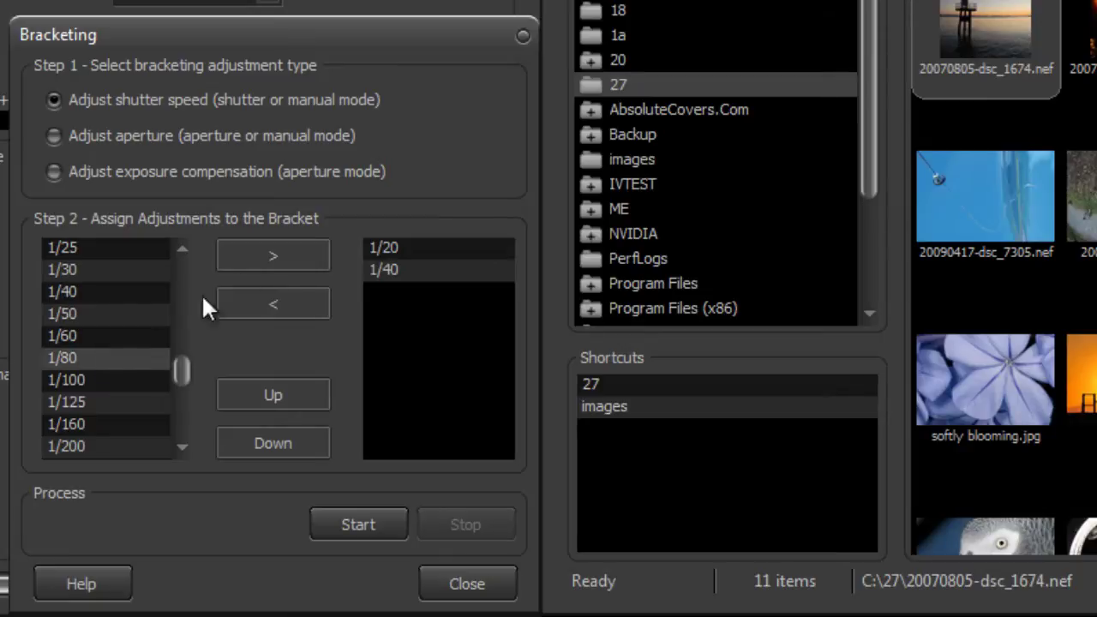
left_click(285, 253)
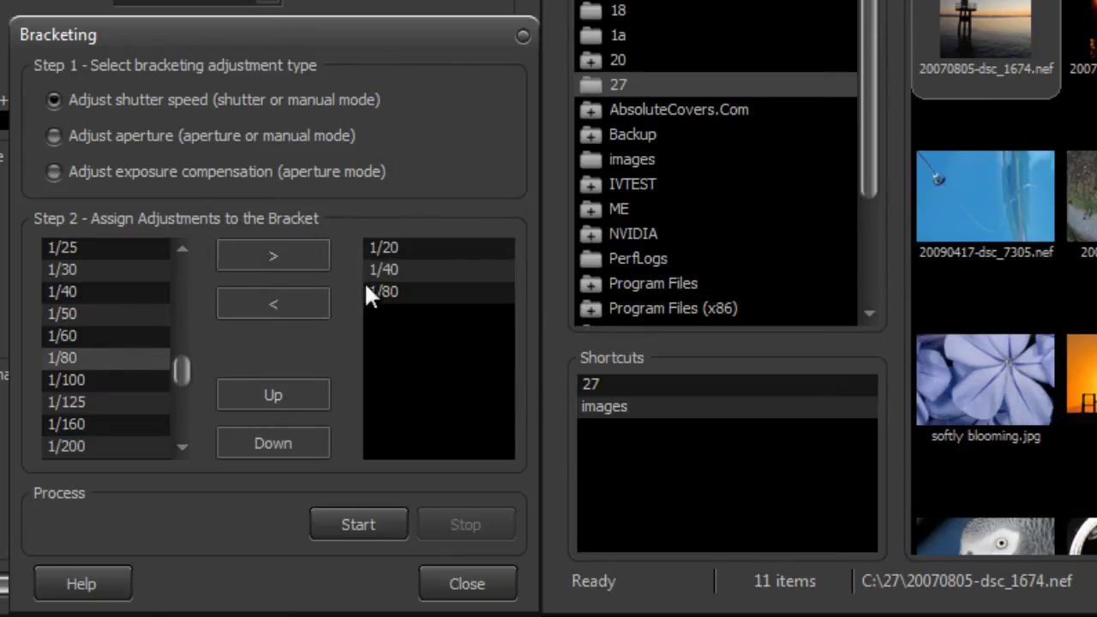
Test Up and Down on 1/80, leaving it last in the bracket.
scroll(181, 365, "down", 1)
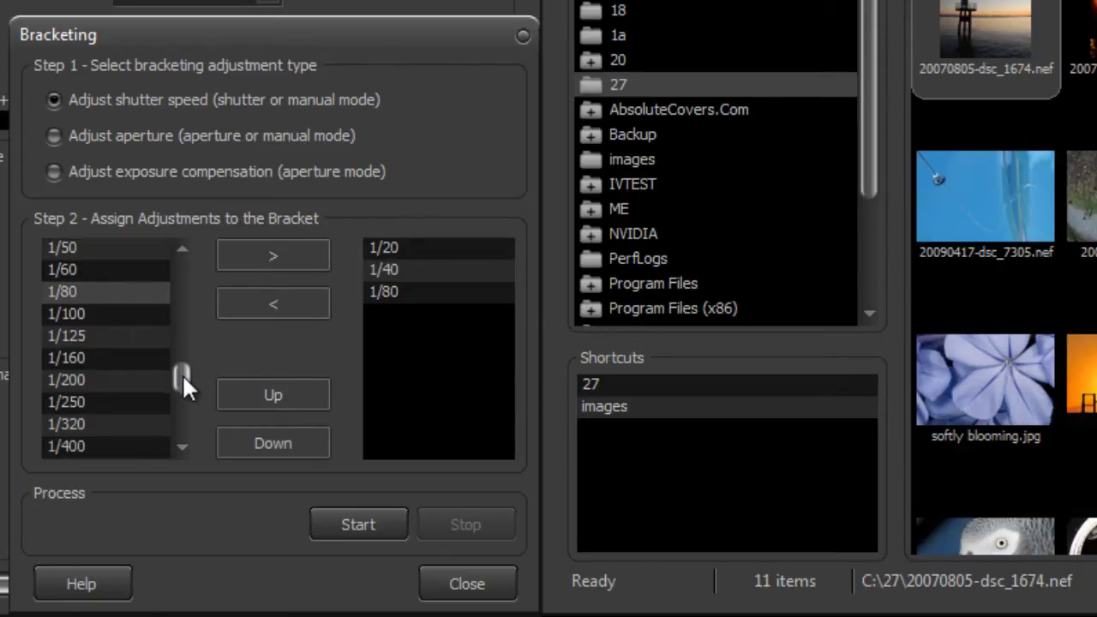
left_click_drag(181, 373, 186, 360)
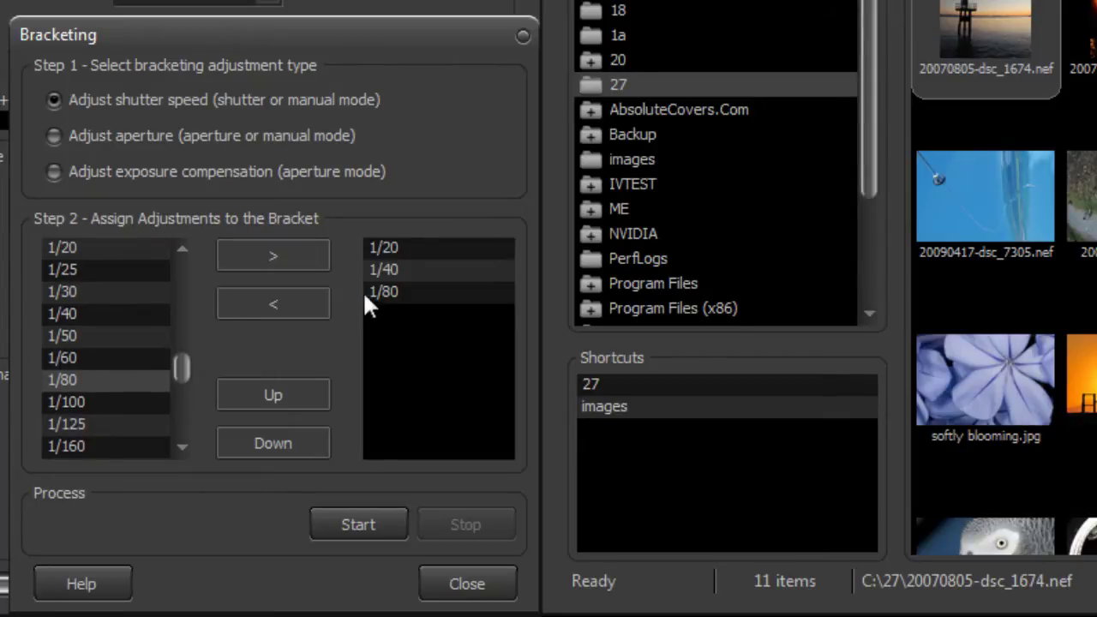
left_click(386, 292)
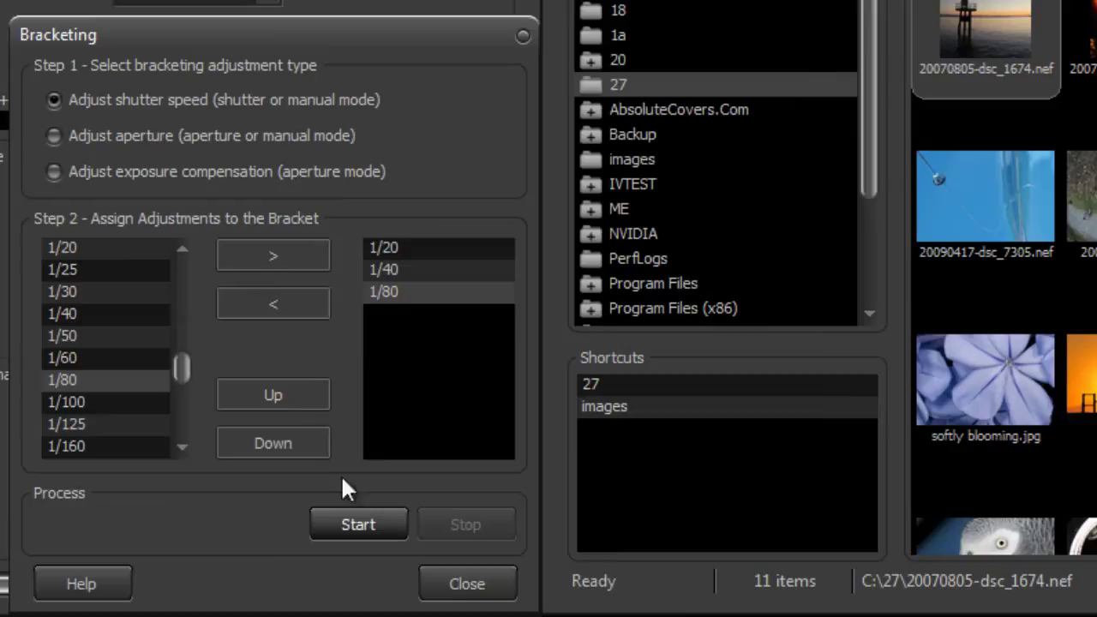
left_click(304, 401)
left_click(301, 397)
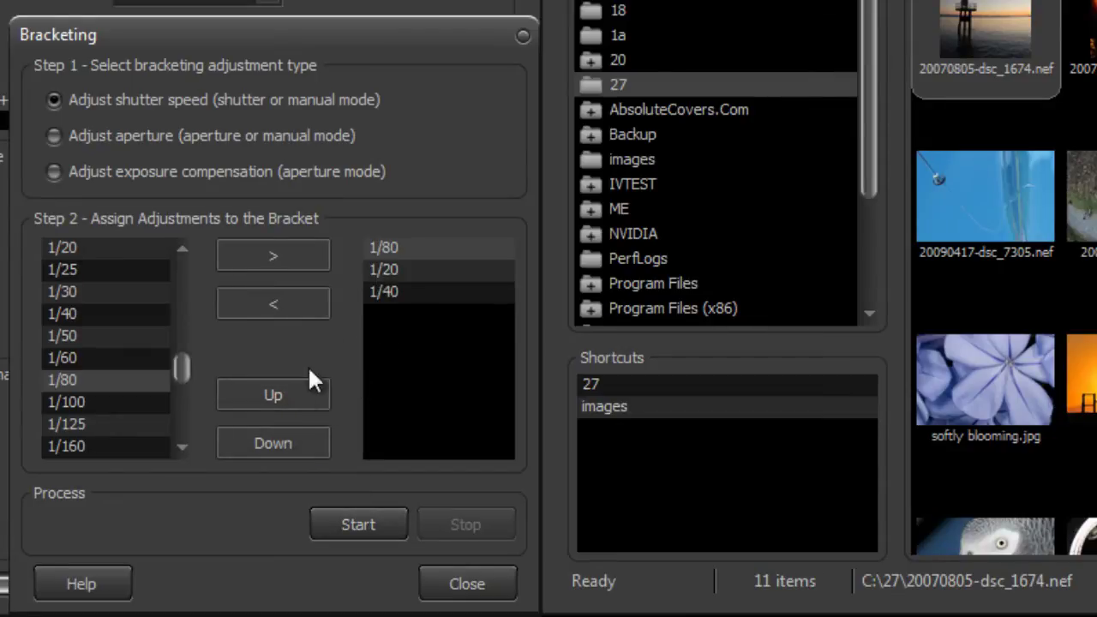
left_click(283, 442)
left_click(276, 446)
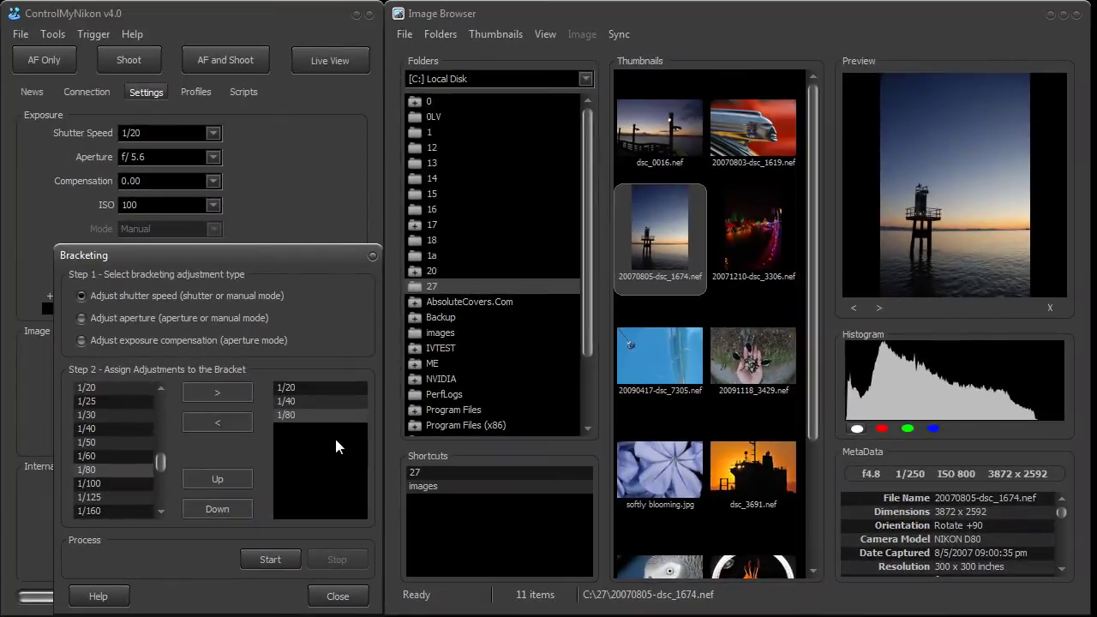
left_click(266, 559)
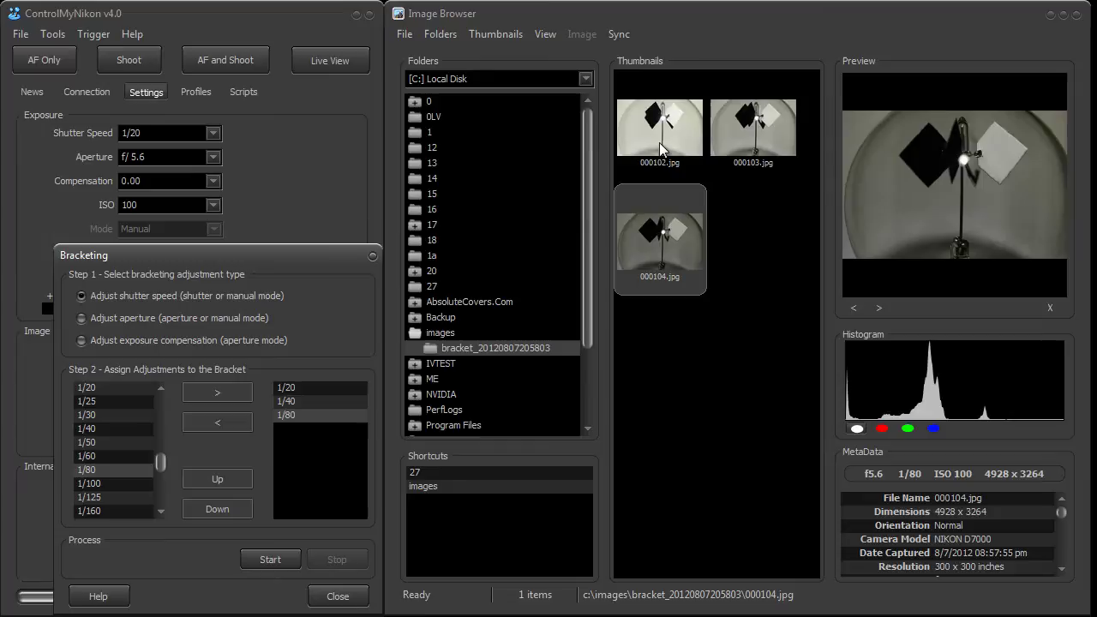
left_click(327, 390)
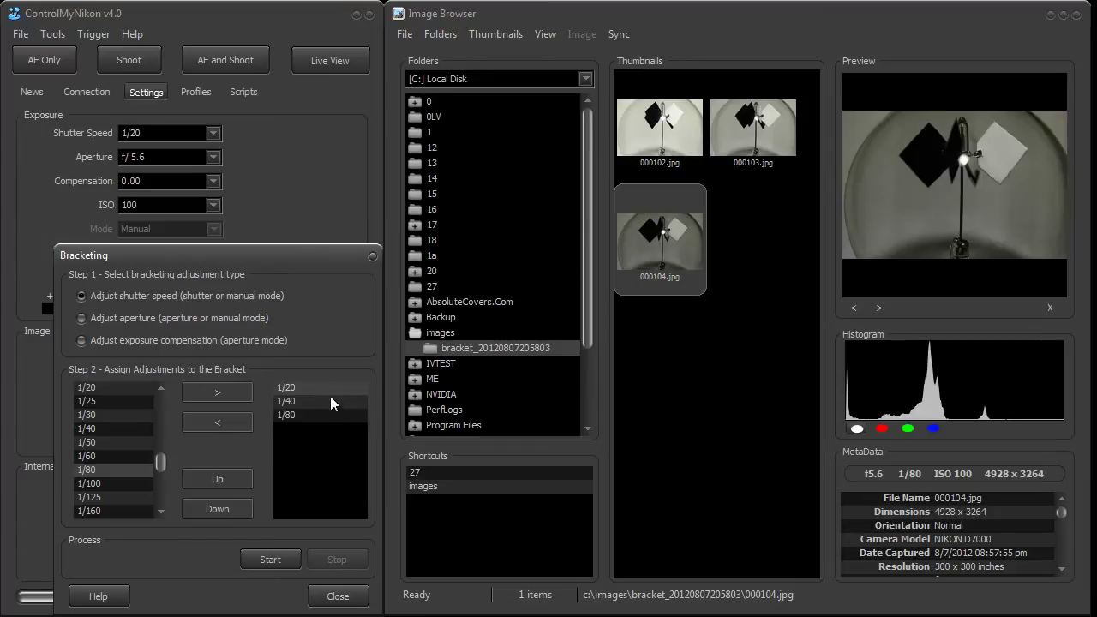
left_click(330, 397)
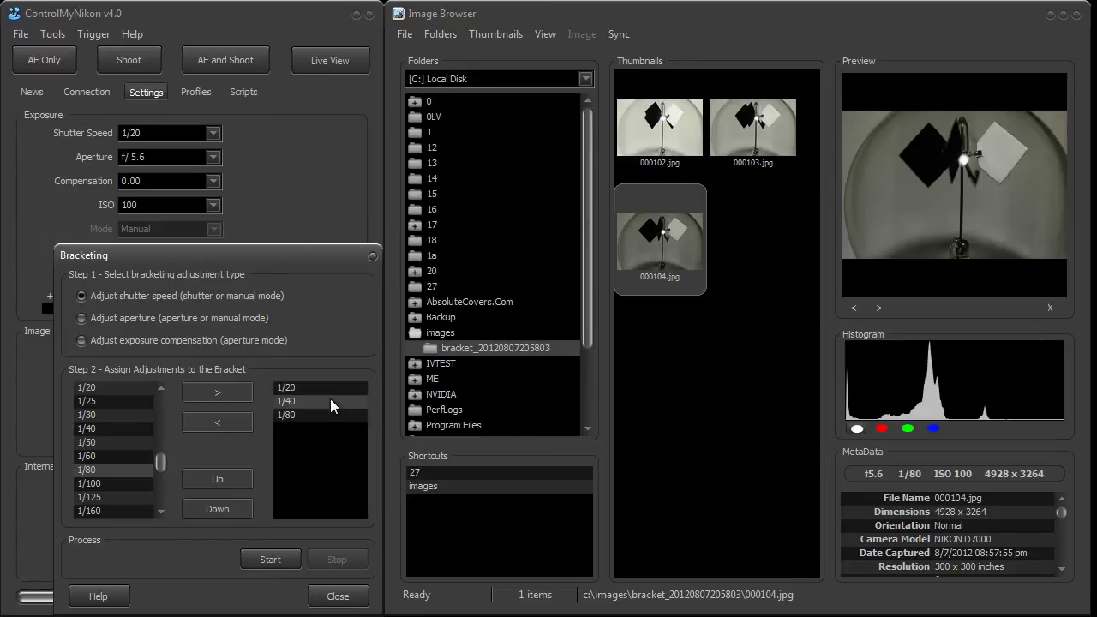
left_click(651, 159)
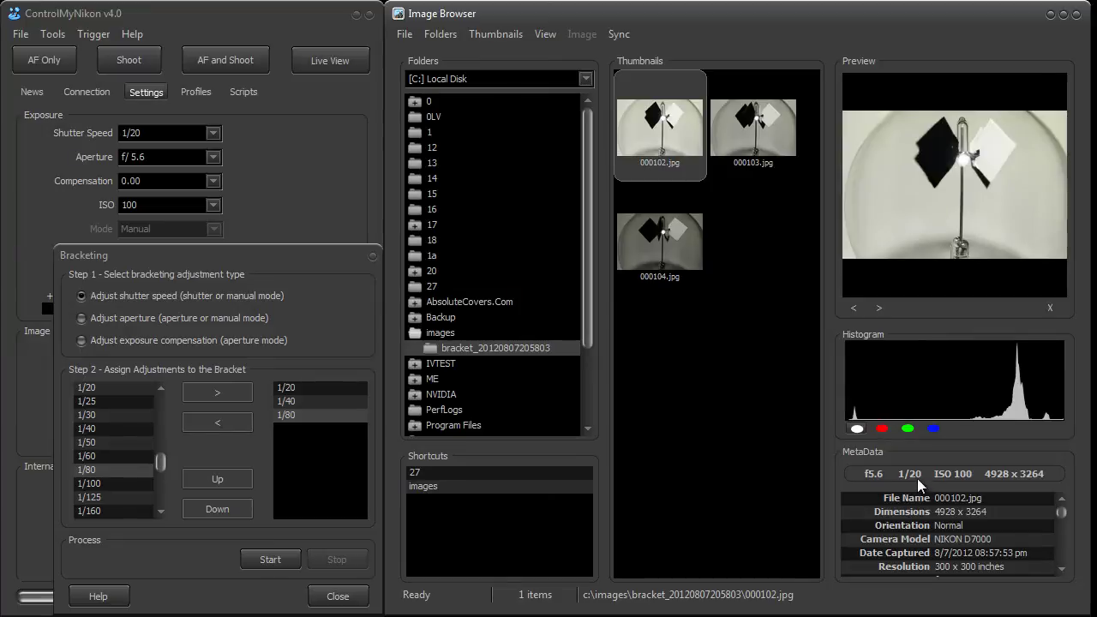
left_click(768, 139)
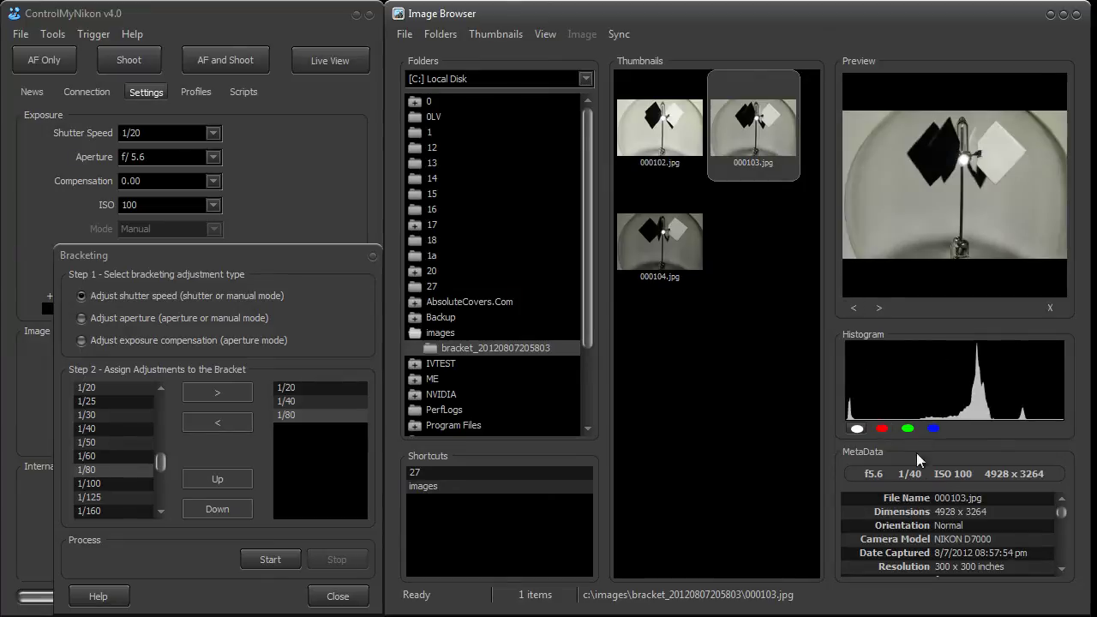
left_click(673, 255)
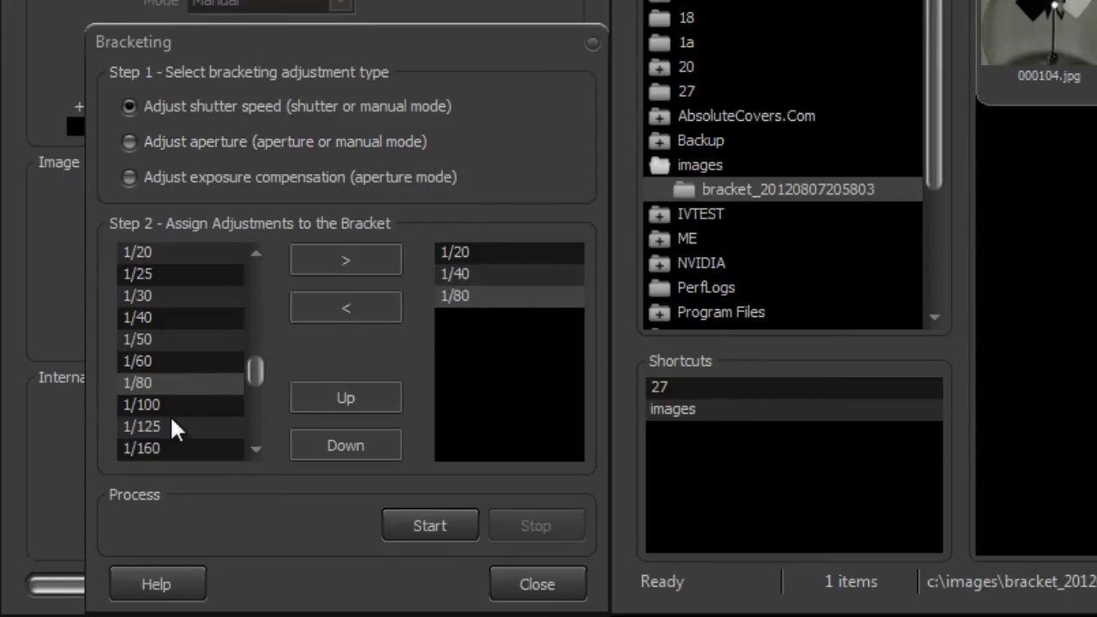
Add 1/125 and 1/10 to the shutter-speed bracket.
double_click(178, 422)
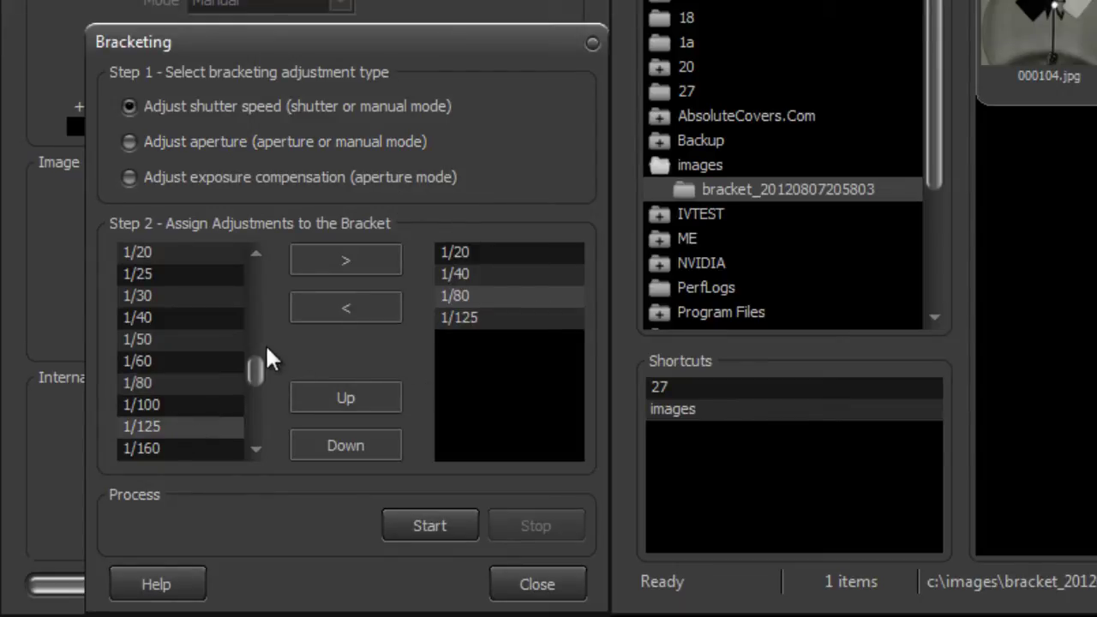
left_click_drag(252, 363, 253, 348)
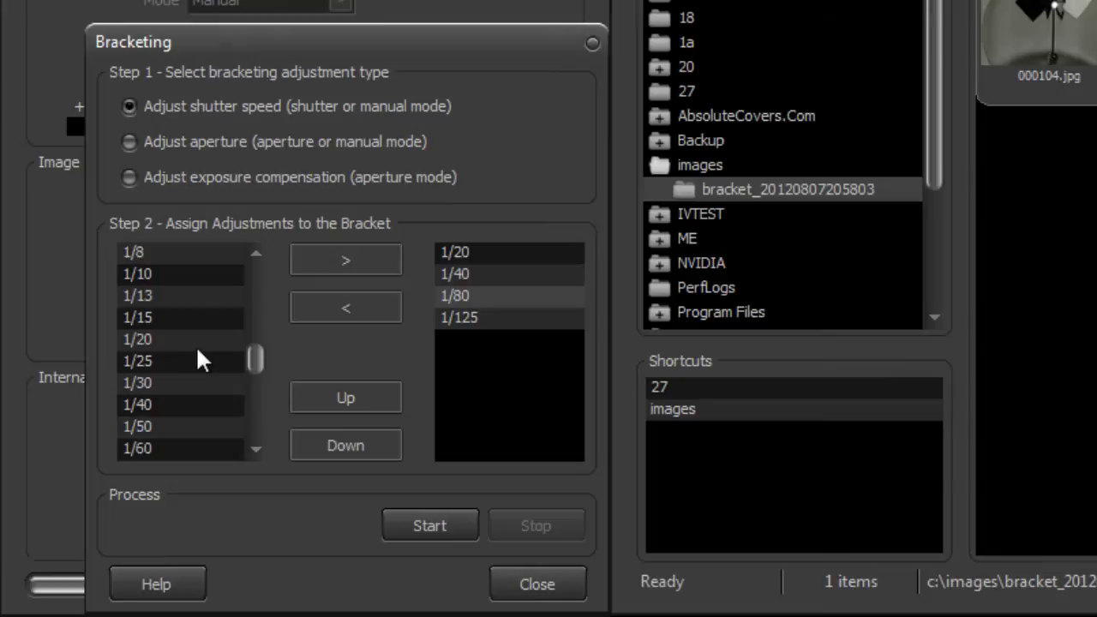
double_click(183, 275)
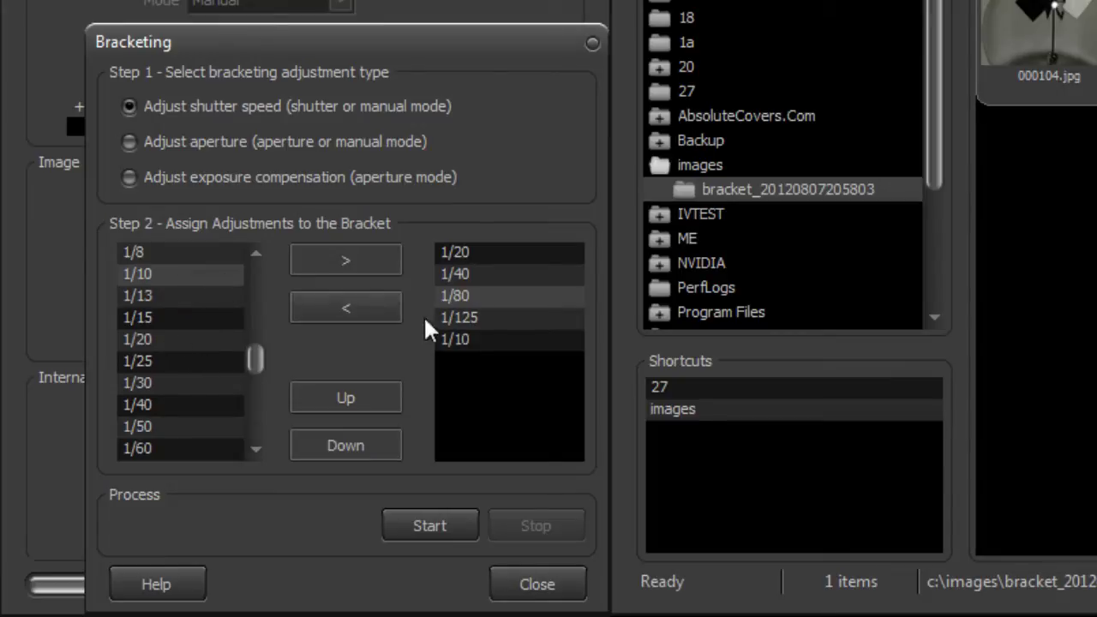
Move 1/10 to the top of the bracket and start capturing the series.
left_click(467, 340)
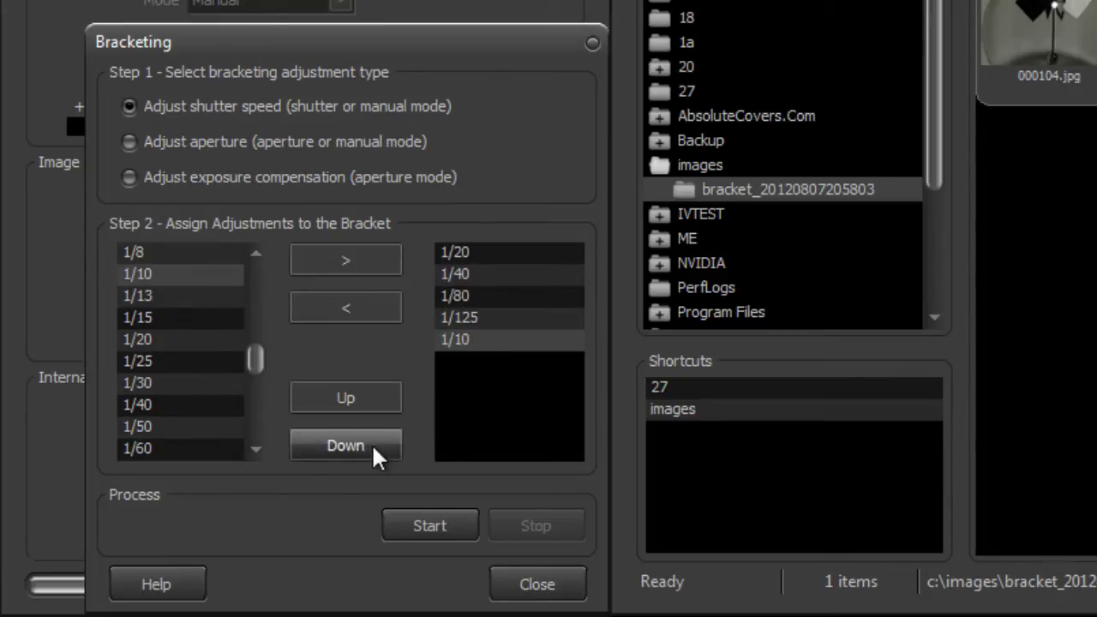
left_click(375, 403)
left_click(375, 402)
left_click(374, 402)
left_click(374, 402)
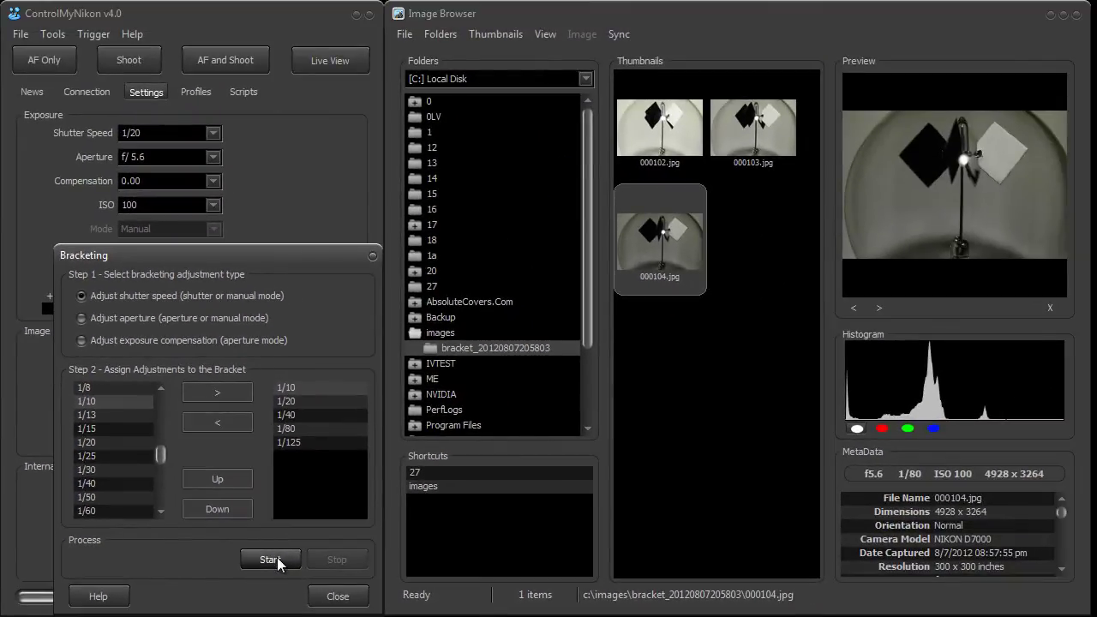
left_click(269, 559)
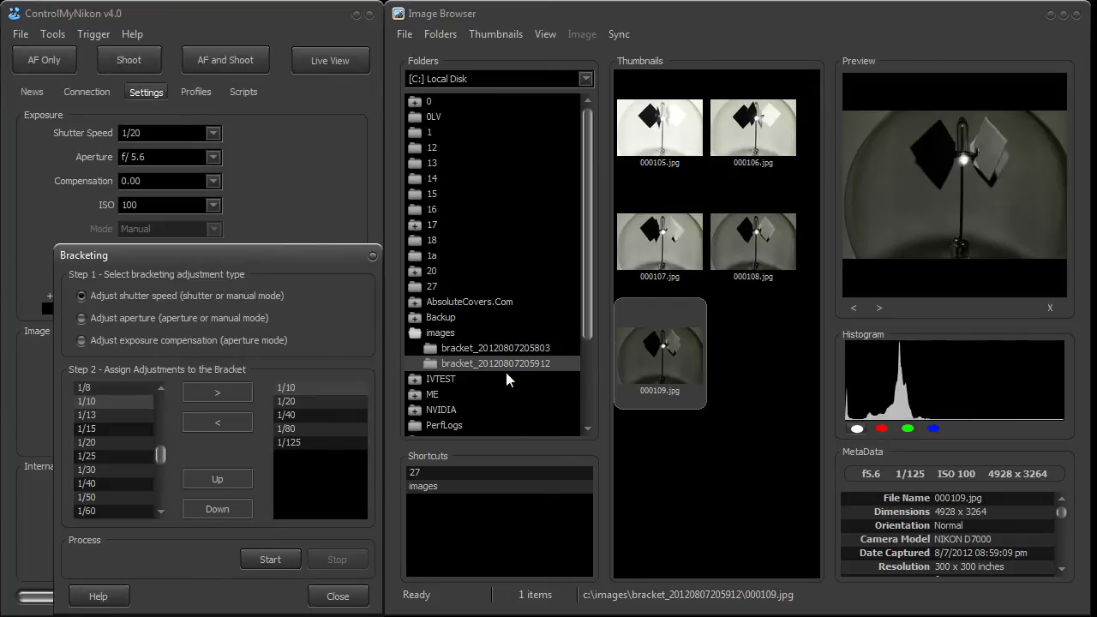
Review shots 000105 through 000109, from the bright 1/10 to the dark 1/125 exposure.
left_click(674, 150)
left_click(686, 366)
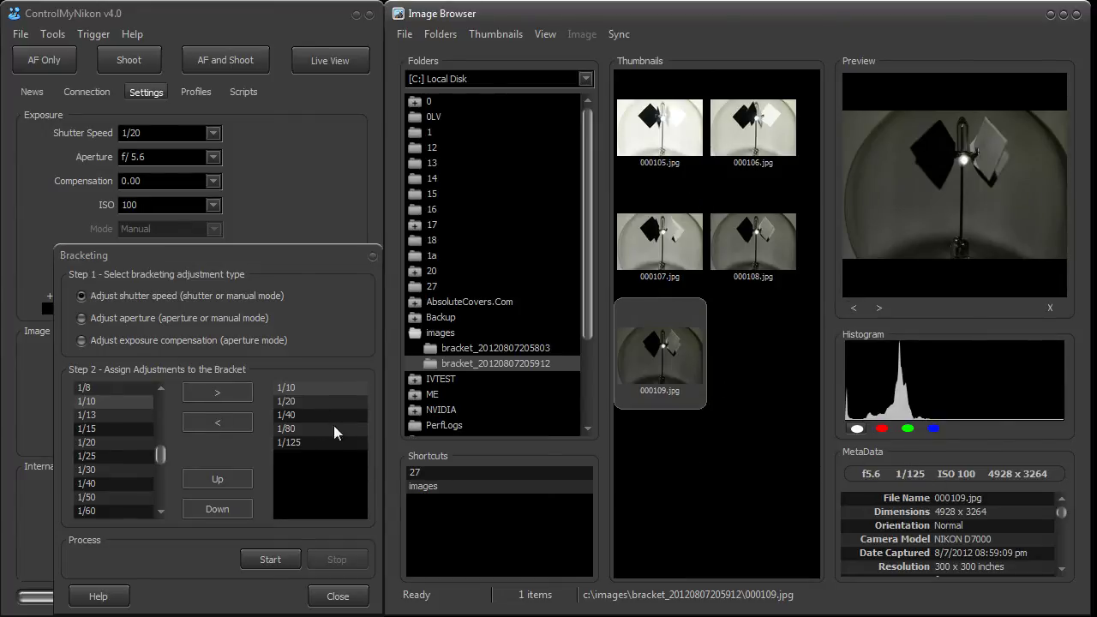
left_click(675, 130)
key("Down")
key("Up")
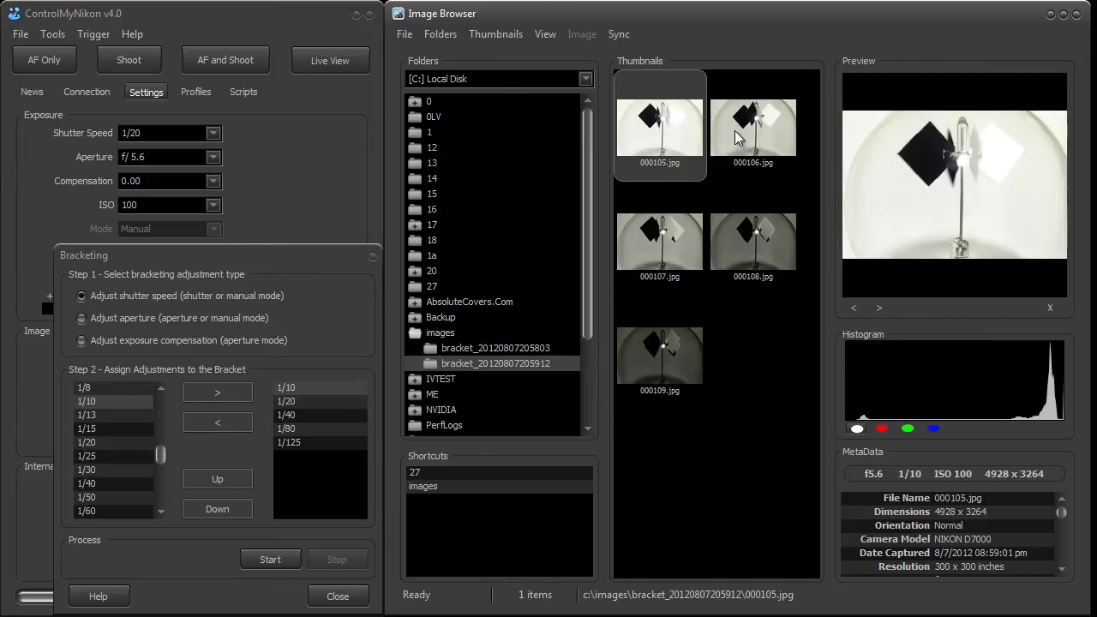
left_click(739, 137)
left_click(663, 253)
left_click(720, 259)
left_click(660, 360)
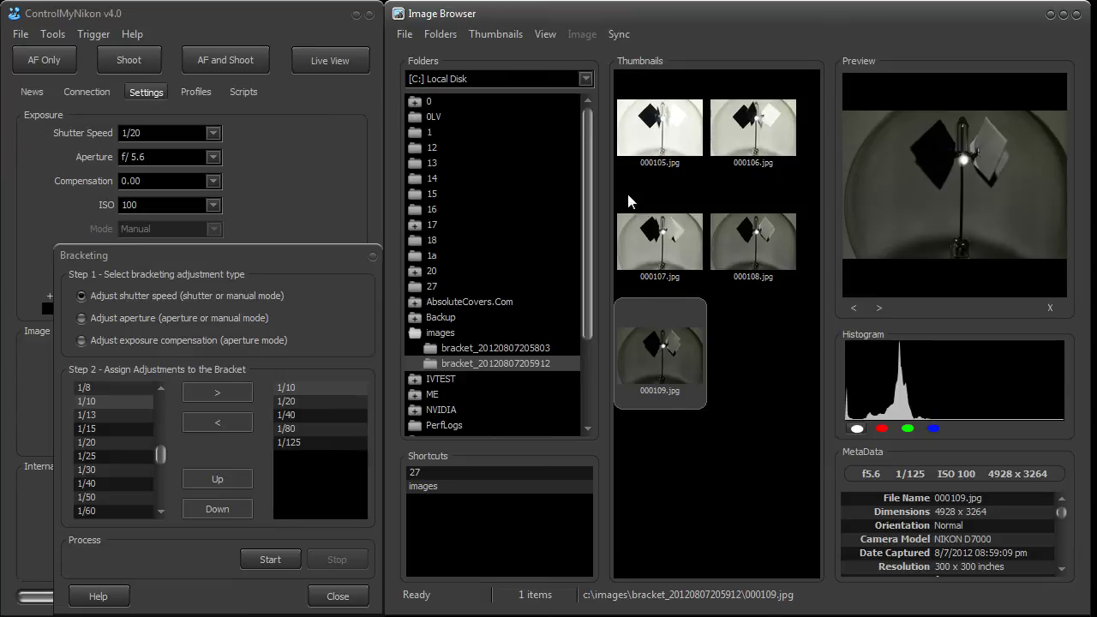
left_click(667, 139)
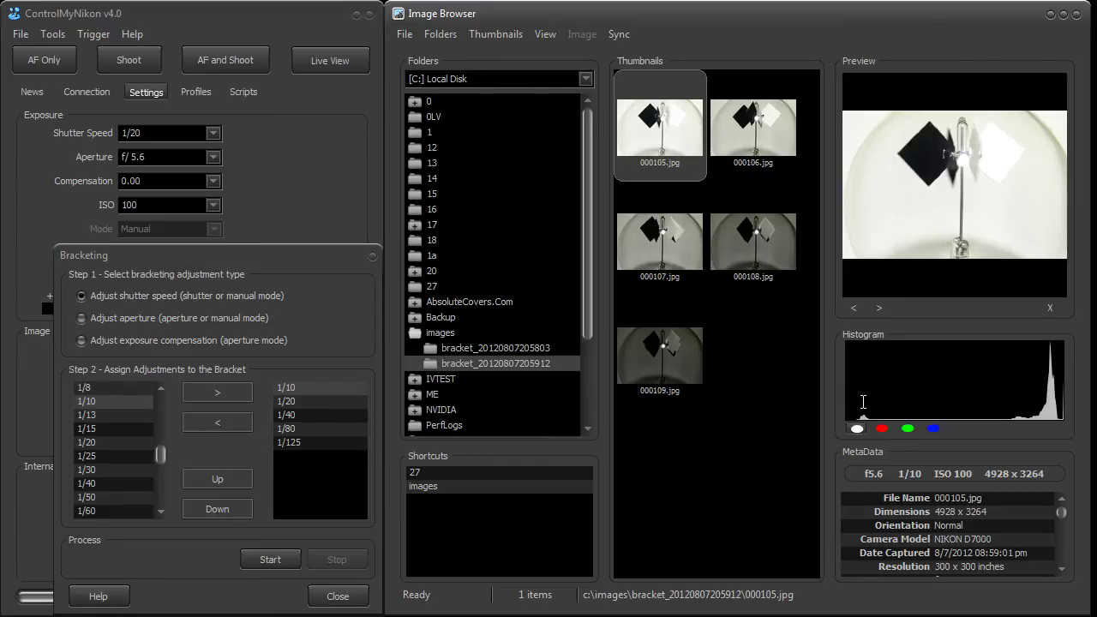
left_click_drag(862, 402, 868, 409)
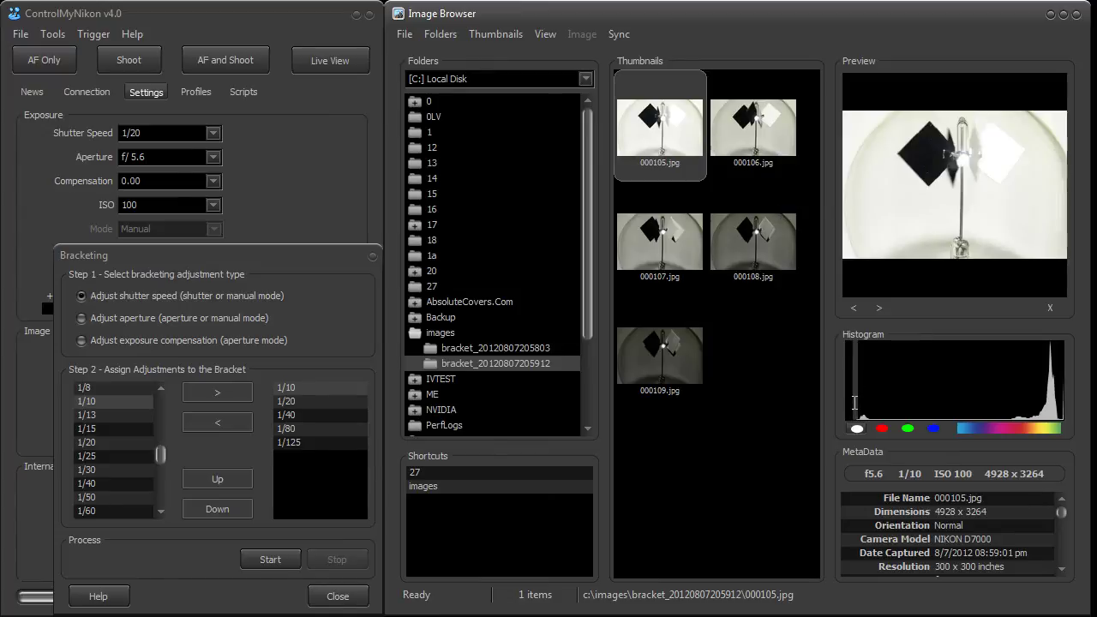
left_click_drag(857, 402, 871, 402)
left_click(739, 163)
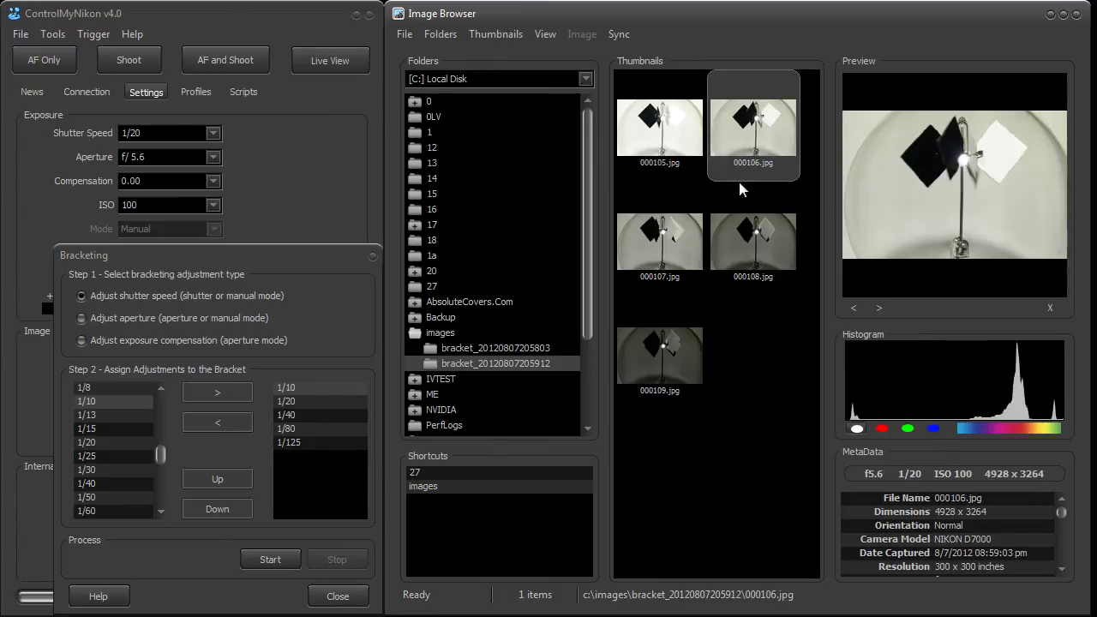
left_click(685, 244)
left_click(719, 247)
left_click(678, 345)
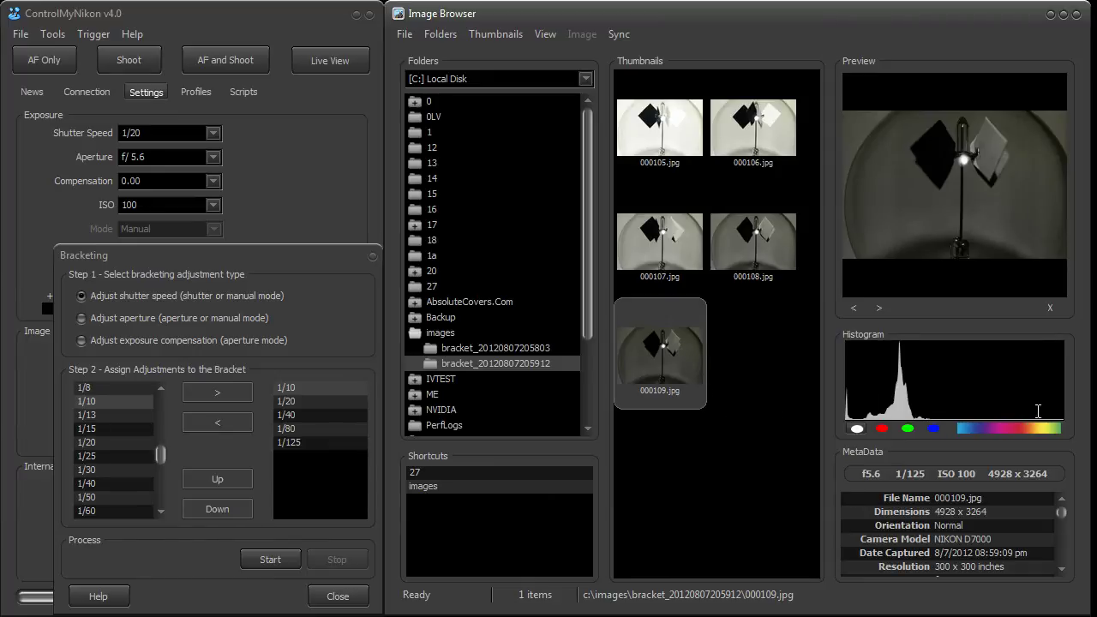
left_click_drag(1059, 414, 1062, 404)
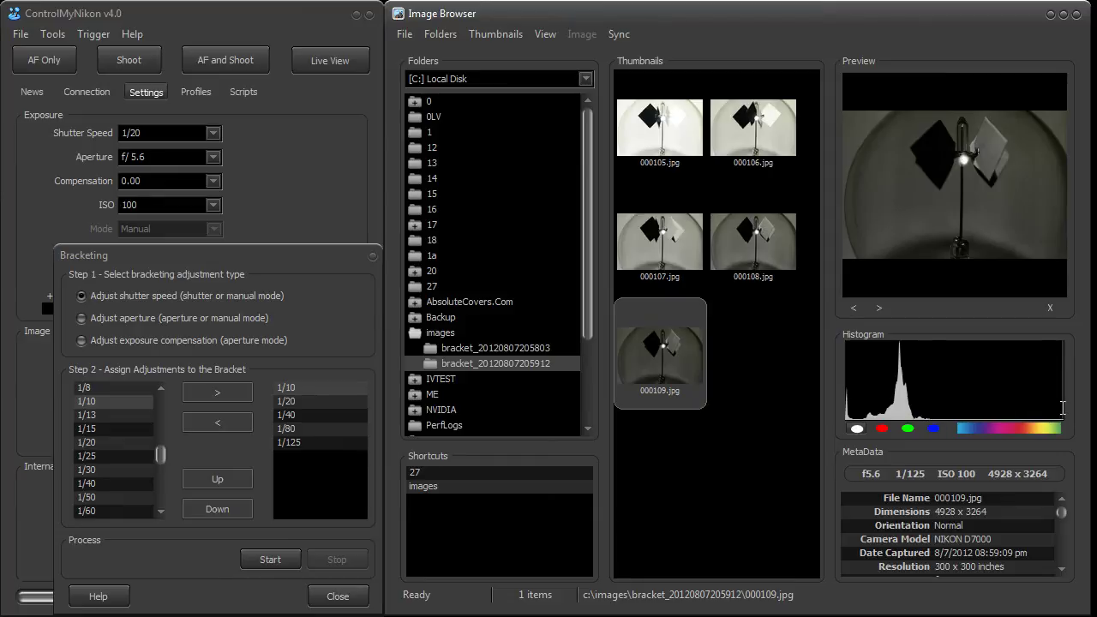